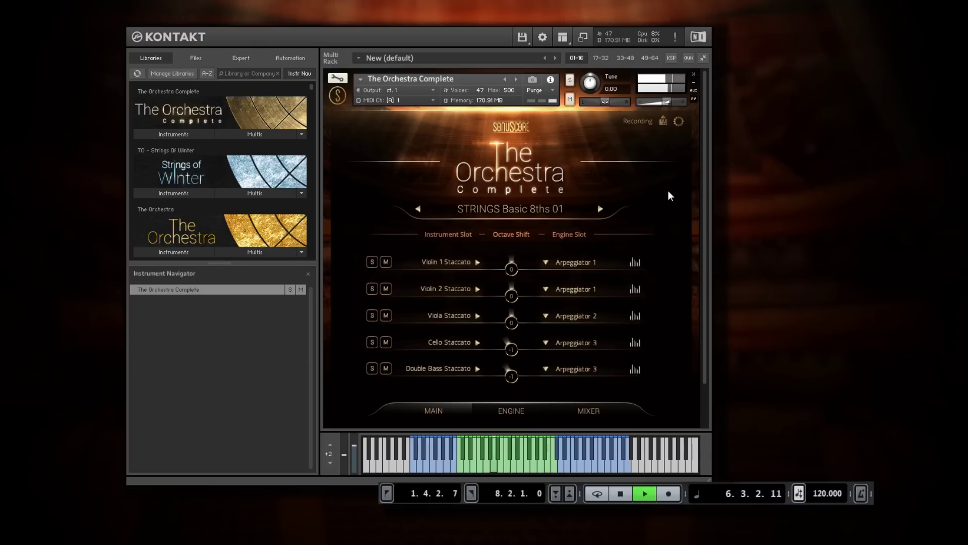
Export the recorded STRINGS Basic 8ths 01 MIDI onto the project timeline at bar 13, and export a second recorded pass
key(space)
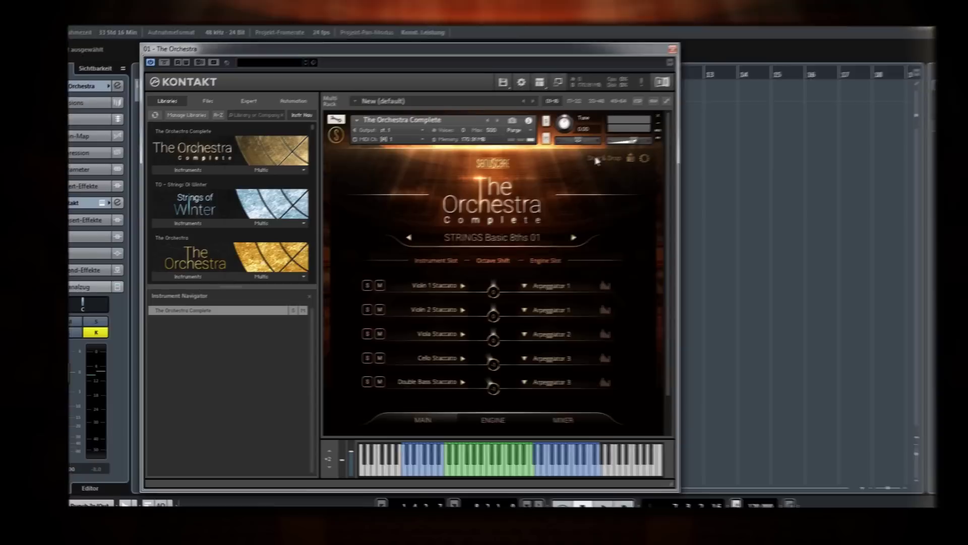
drag(676, 140, 791, 130)
drag(638, 159, 637, 131)
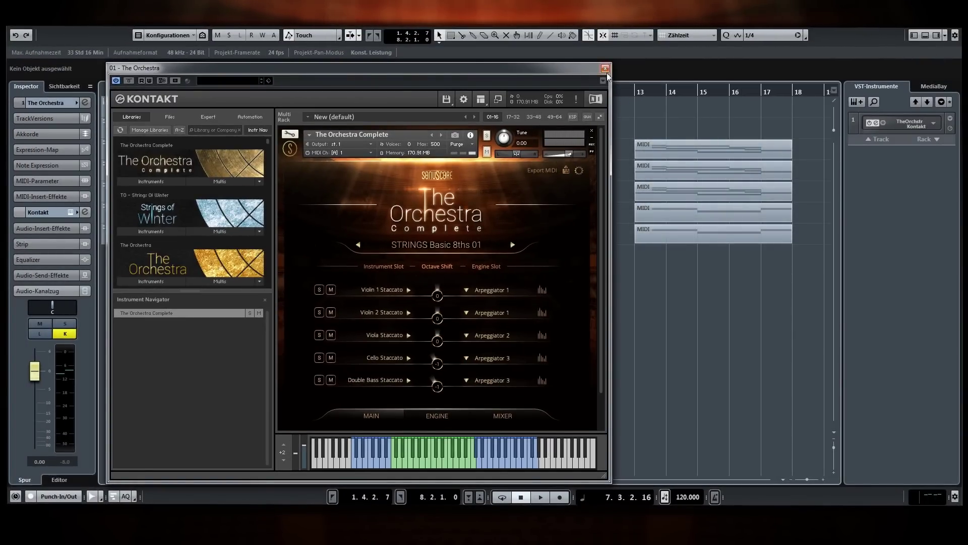
drag(632, 133, 683, 255)
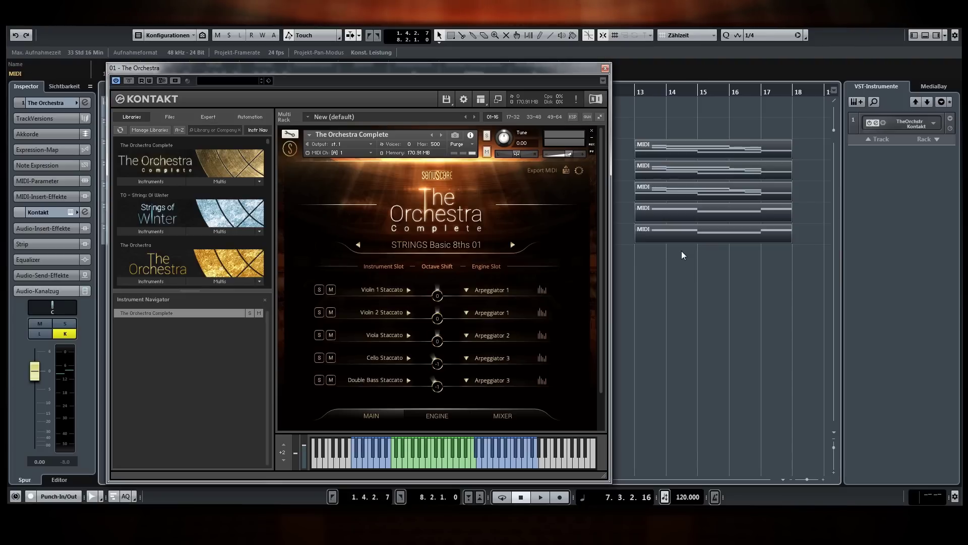
click(683, 254)
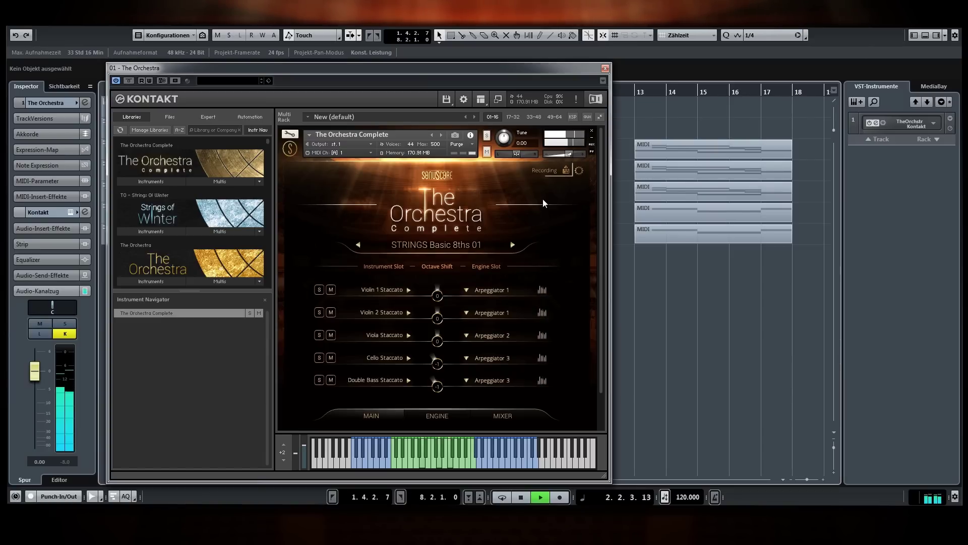
key(space)
drag(551, 181, 643, 267)
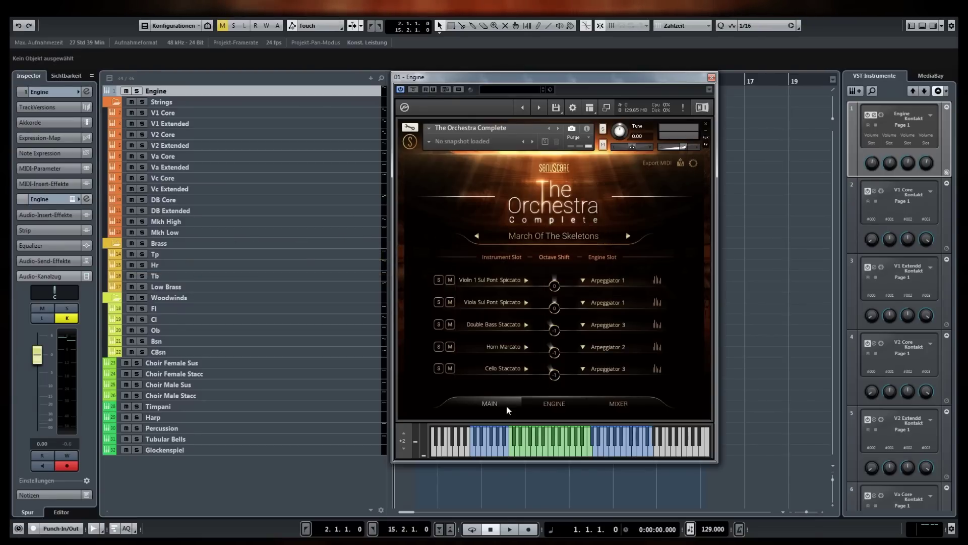
Record a March Of The Skeletons performance on the Engine track and move the instrument window clear of the recorded clip
key(KP_Multiply)
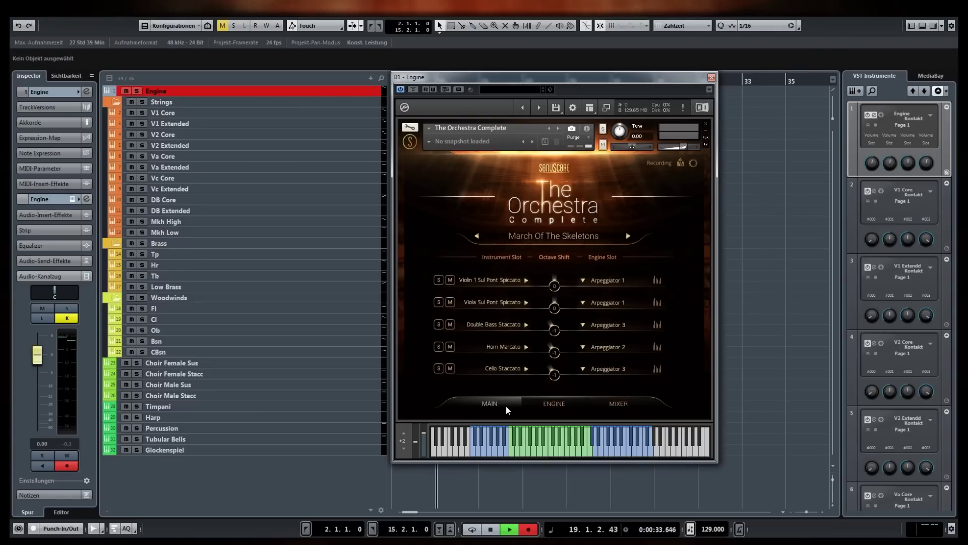
key(space)
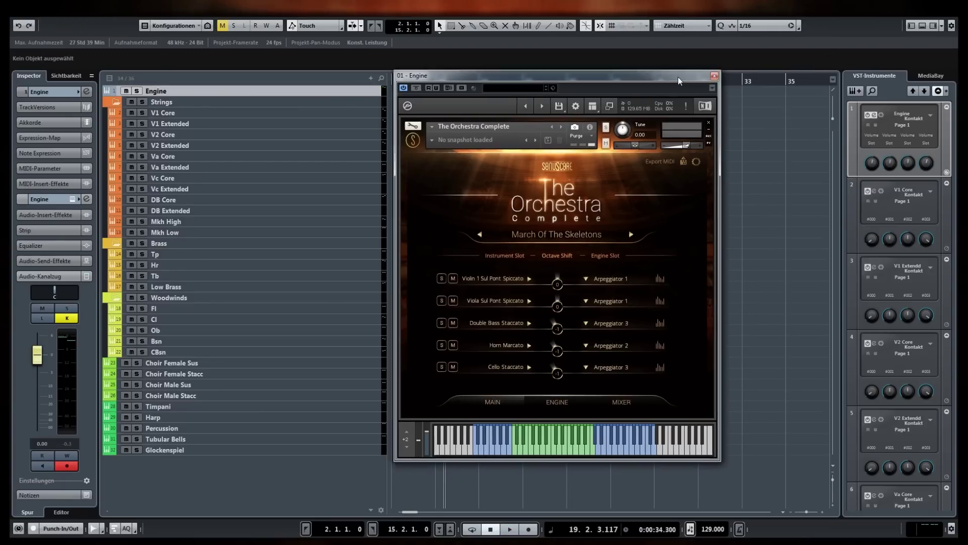
drag(709, 78, 850, 69)
click(238, 81)
key(g)
key(g)
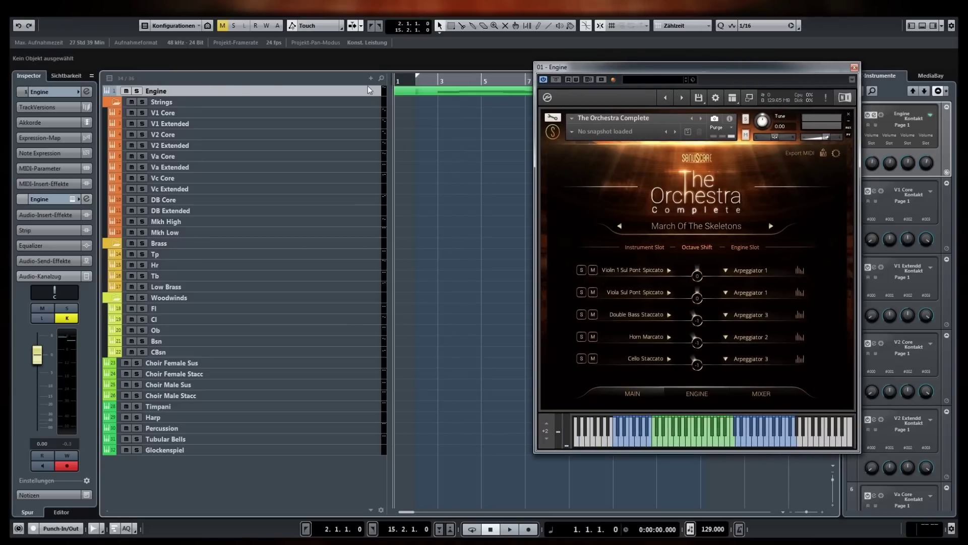
key(KP_Decimal)
drag(583, 74, 663, 70)
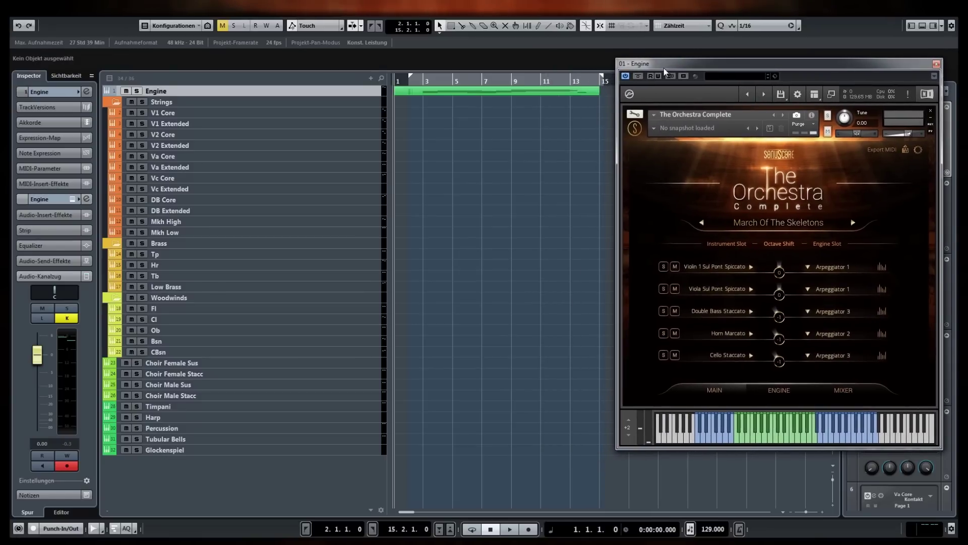
Export the Engine's MIDI onto the string and horn tracks, and edit the exported notes with the quantize grid set to 1/2
drag(889, 150, 429, 140)
double_click(433, 145)
right_click(481, 313)
click(482, 311)
scroll(481, 313, down, 3)
drag(469, 311, 505, 312)
click(686, 79)
click(696, 136)
click(862, 61)
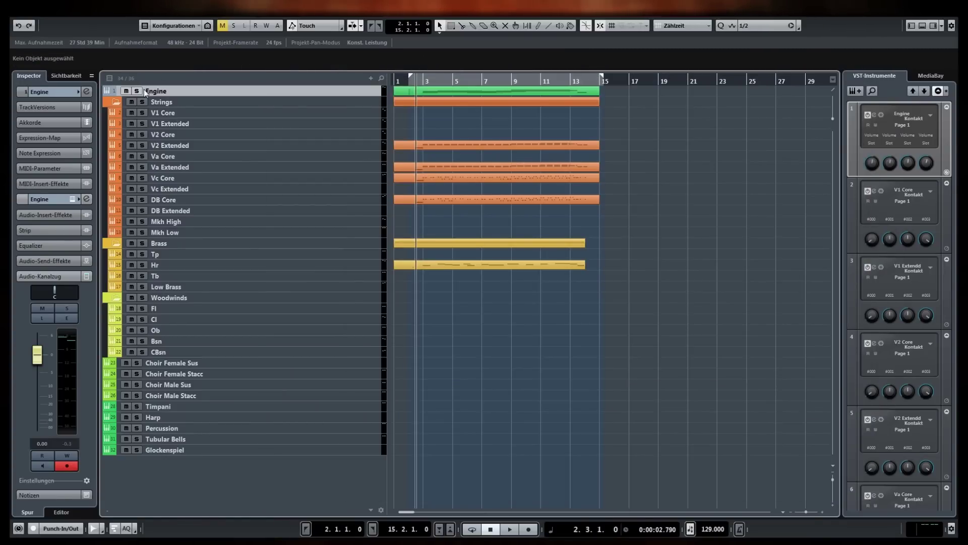
Play back the exported parts with the Engine track muted, and extend the Hr clip's end to 16.3.1.0
key(space)
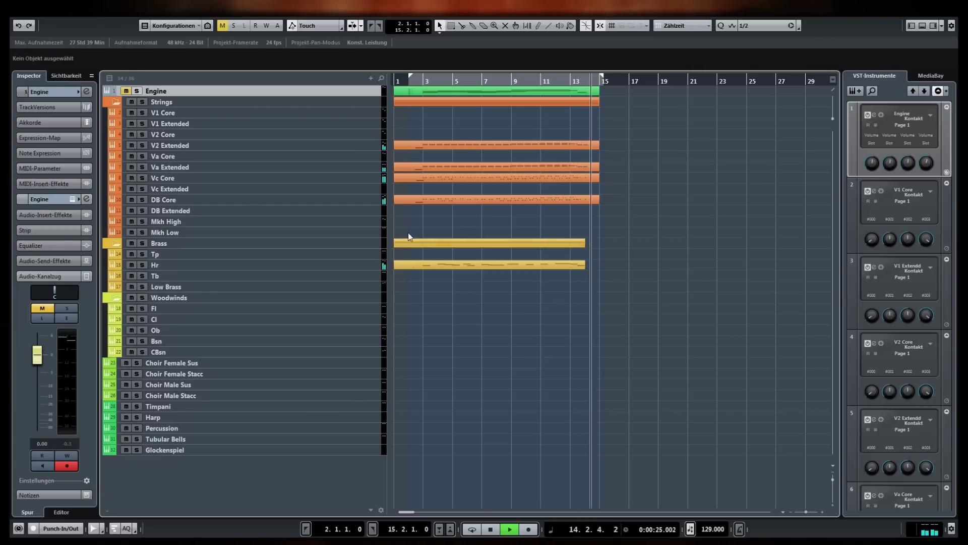
key(space)
drag(583, 265, 622, 265)
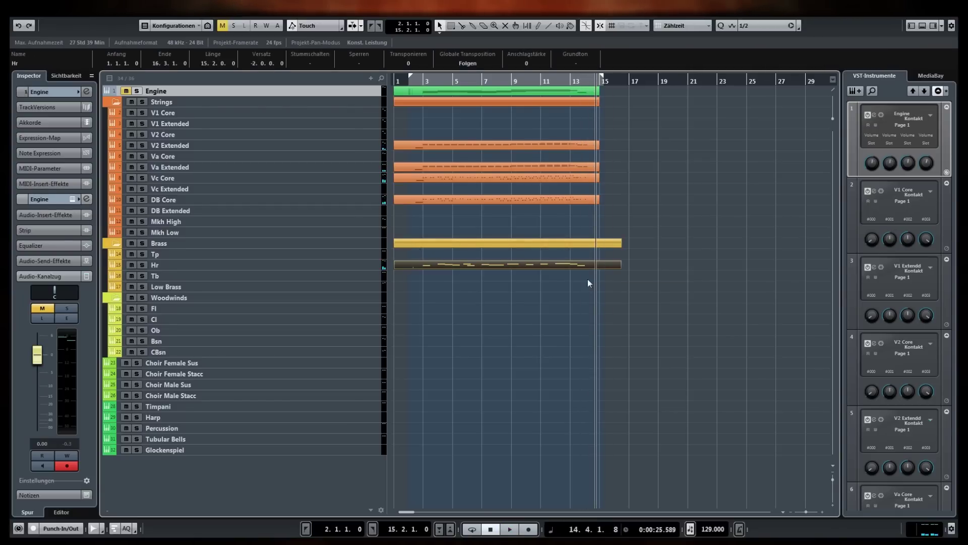
Rework the Hr melody between bars 5 and 12 by adding notes, shifting pitches and lengthening the D2 note at bar 6
double_click(531, 267)
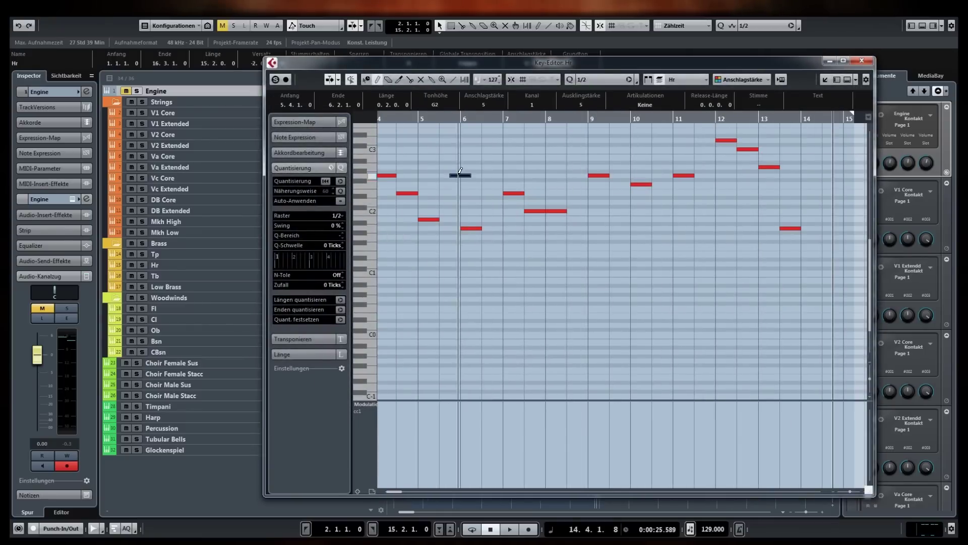
click(570, 239)
mouse_move(605, 256)
mouse_down()
mouse_move(619, 256)
mouse_move(621, 231)
mouse_up()
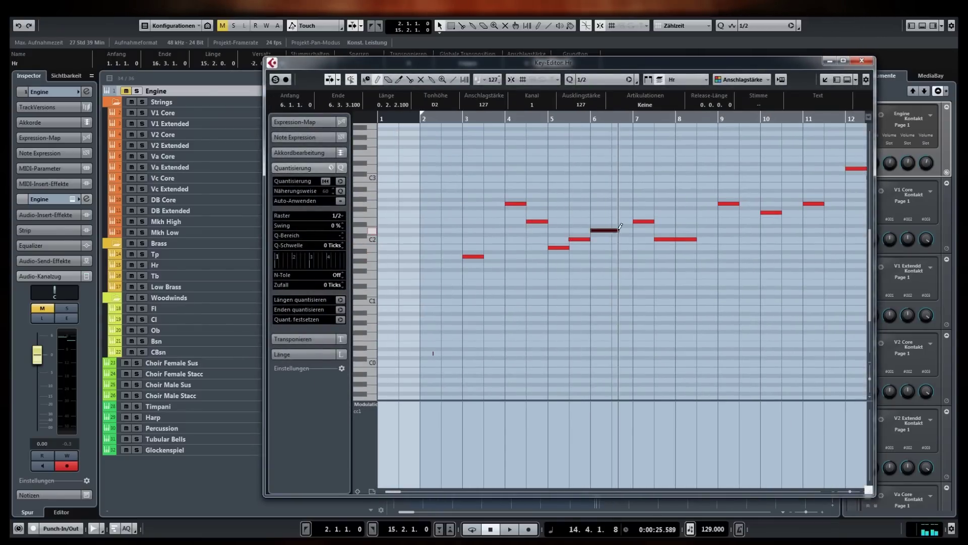
mouse_move(680, 239)
mouse_down()
mouse_move(686, 204)
mouse_move(729, 186)
mouse_up()
click(706, 221)
click(741, 204)
mouse_move(772, 212)
mouse_down()
mouse_move(772, 195)
mouse_move(802, 173)
mouse_move(813, 186)
mouse_up()
click(834, 204)
drag(847, 157, 795, 205)
Set the grid to 1/4, lengthen the Hr note at bar 3, and add short low keyswitch notes including D0 and D#0
click(603, 79)
click(615, 114)
click(456, 353)
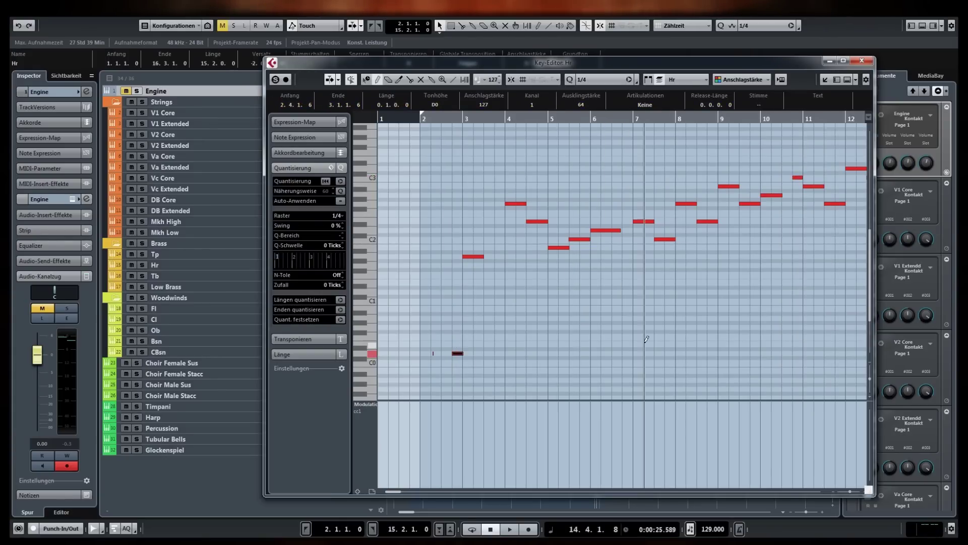
drag(483, 256, 502, 256)
drag(457, 353, 457, 349)
scroll(595, 331, right, 3)
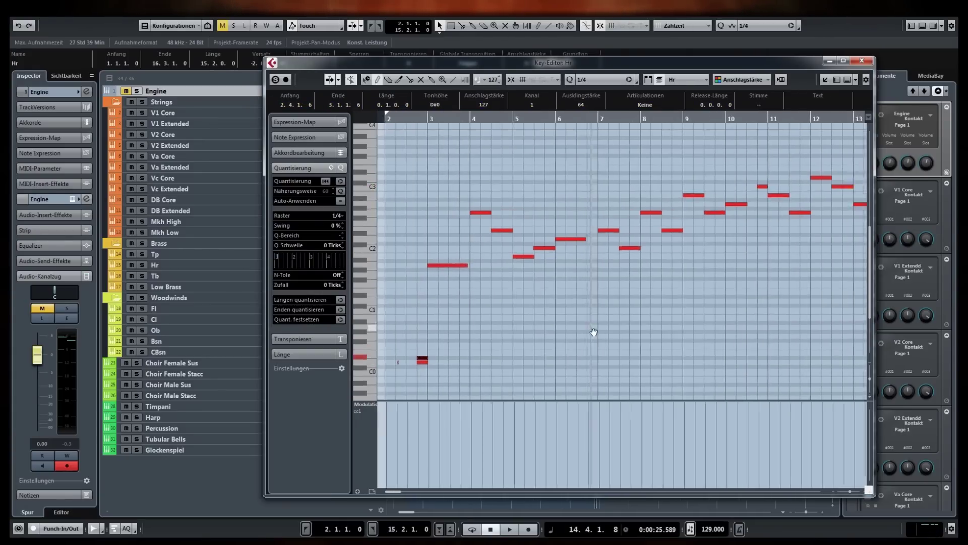
click(720, 361)
click(727, 361)
click(727, 353)
click(746, 348)
Draw rising and falling modulation curves beneath the Hr melody
scroll(749, 348, left, 2)
mouse_move(433, 487)
mouse_down()
mouse_move(527, 406)
mouse_move(486, 463)
mouse_move(548, 409)
mouse_move(696, 406)
mouse_move(686, 405)
mouse_move(782, 487)
mouse_up()
scroll(782, 487, right, 9)
drag(519, 487, 650, 487)
scroll(654, 454, left, 3)
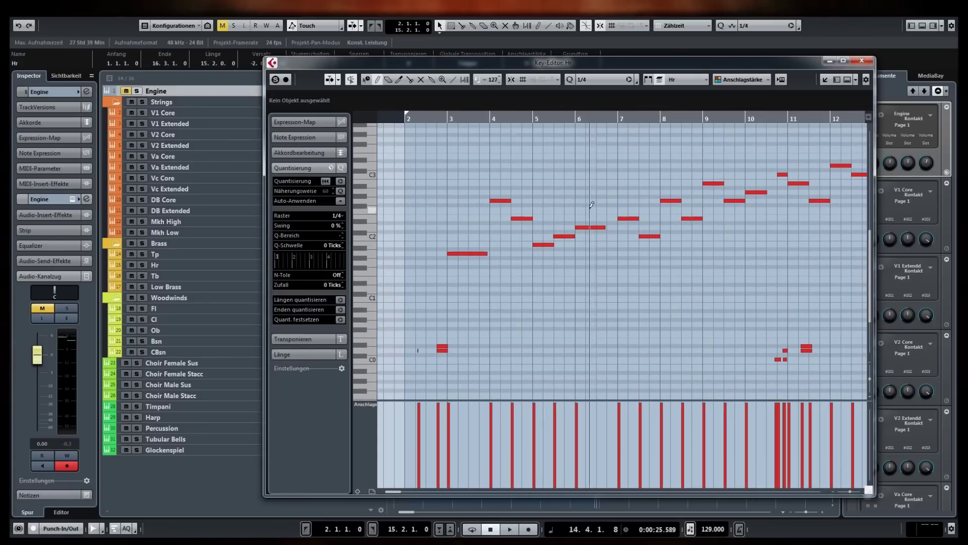
scroll(644, 227, right, 10)
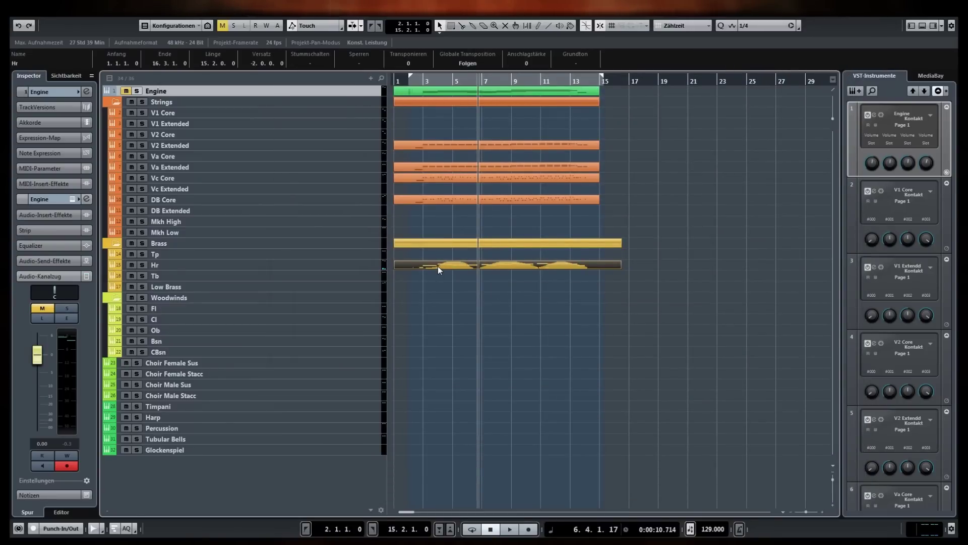
Copy the Hr clip to the Tb track and play the arrangement from 2.2.1.0
drag(438, 266, 438, 277)
click(423, 109)
click(413, 83)
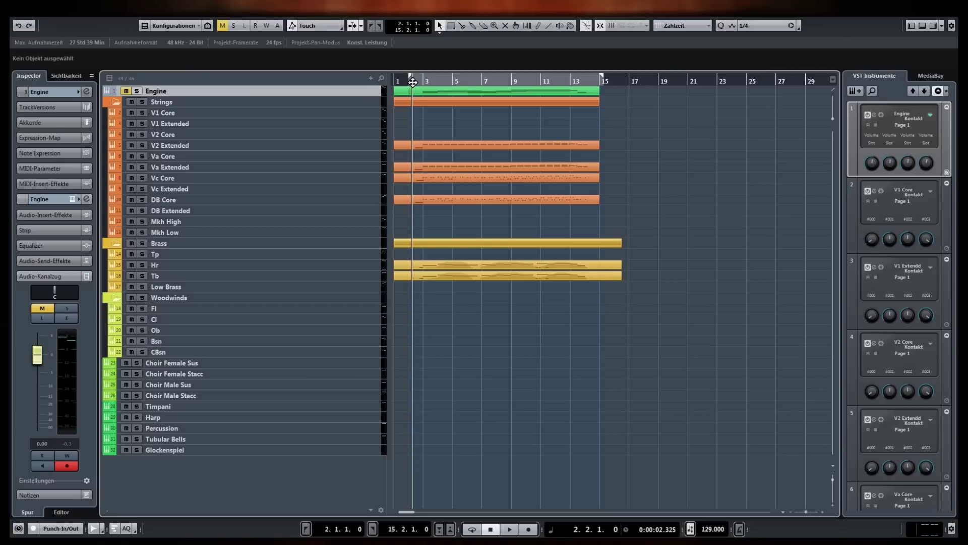
key(space)
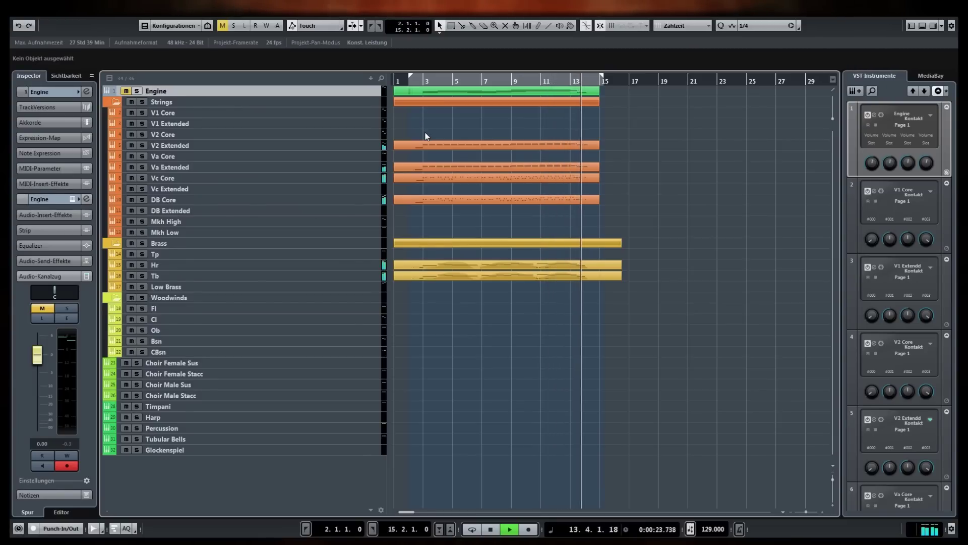
key(space)
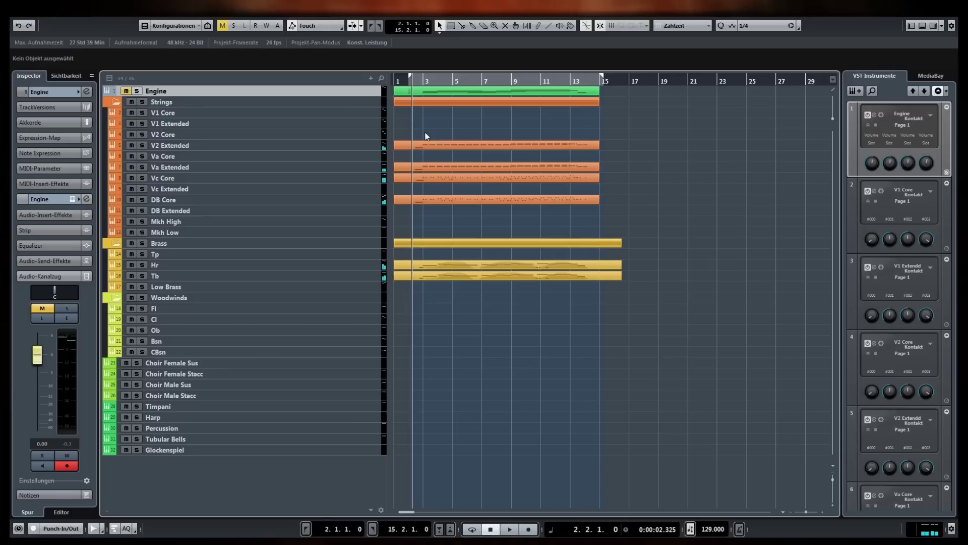
Copy the V2 Extended clip to V1 Core and lower its keyswitch note two semitones to C0
click(537, 268)
click(443, 144)
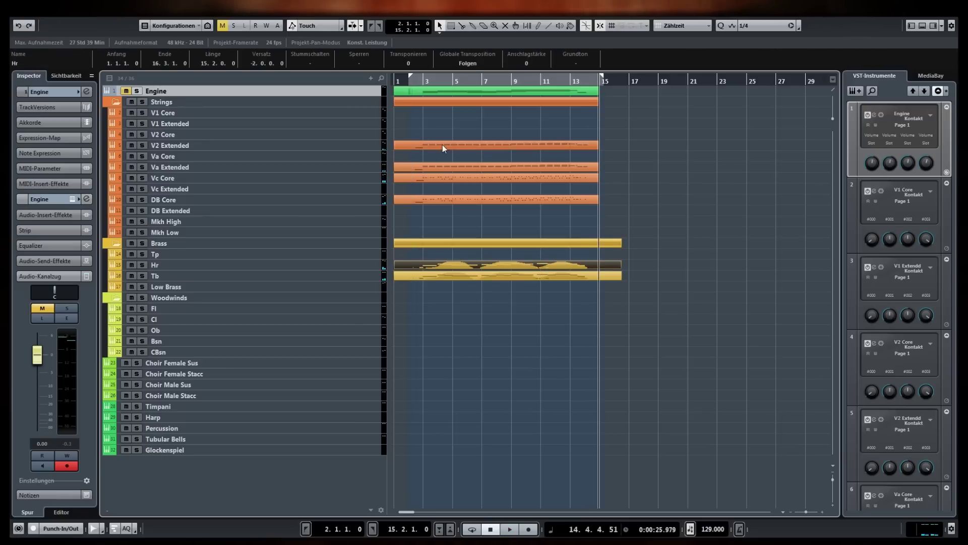
drag(442, 144, 428, 113)
double_click(427, 113)
scroll(723, 292, down, 5)
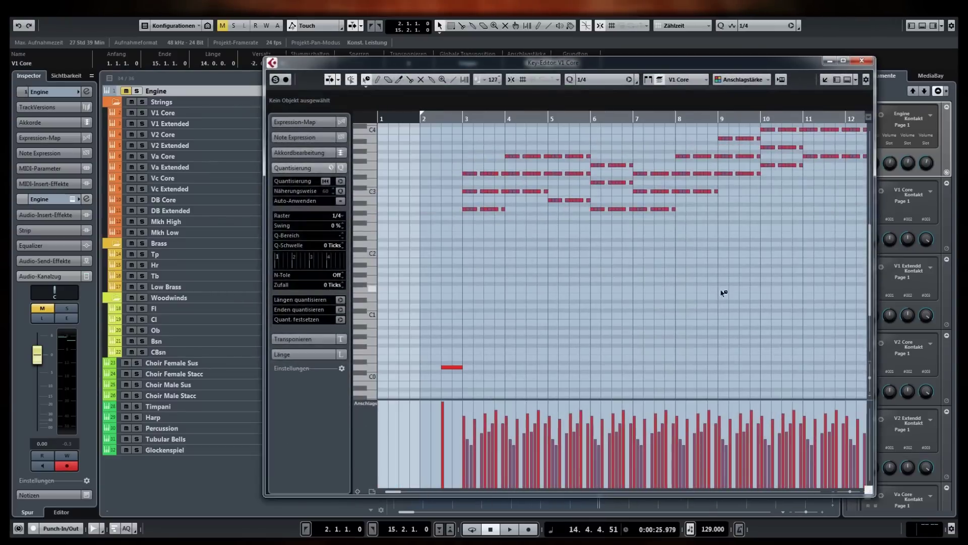
key(Down)
key(Down)
click(862, 61)
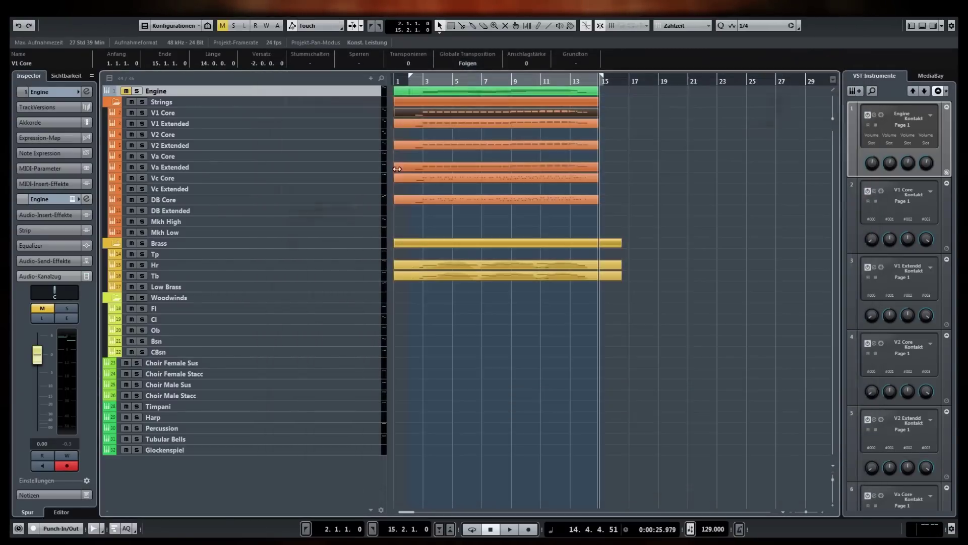
Copy the V1 Core clip to the V2 Core and Tp tracks, and reduce the Tp velocities into a gradual rise
drag(416, 111, 413, 132)
drag(413, 132, 422, 256)
double_click(423, 257)
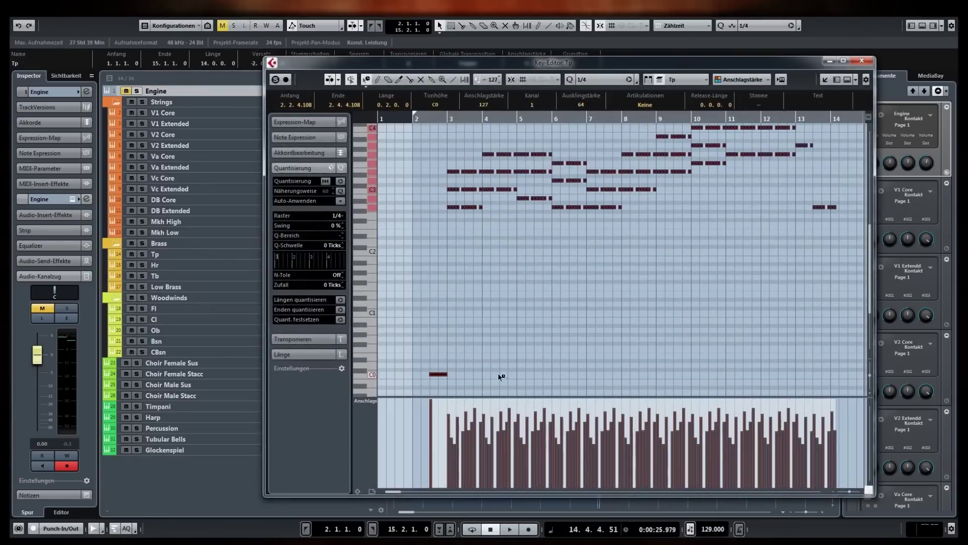
drag(437, 401, 420, 416)
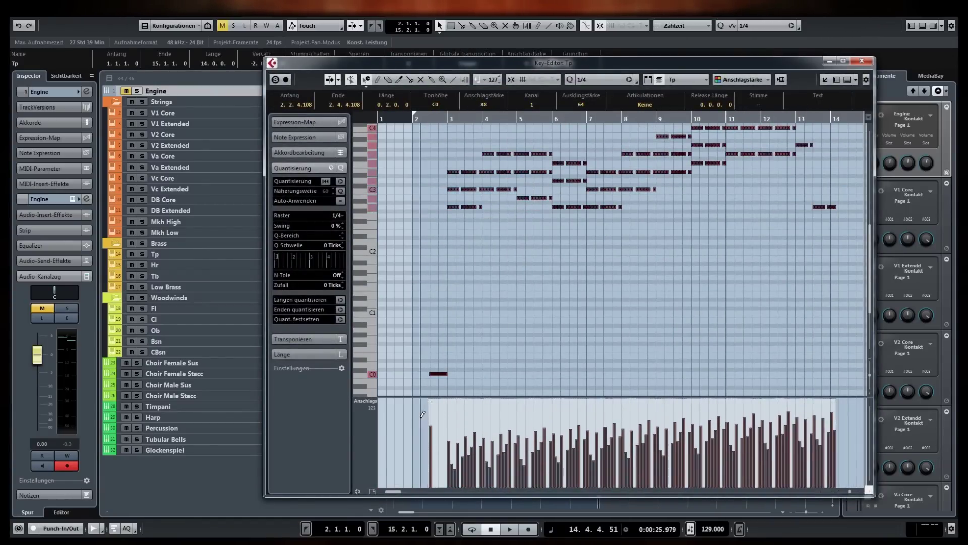
click(865, 63)
Copy the V1 Core clip to the Fl track and delete the lowest notes of its chords
click(425, 91)
click(402, 84)
drag(440, 114, 432, 311)
double_click(441, 309)
drag(436, 213, 560, 227)
key(Delete)
click(795, 141)
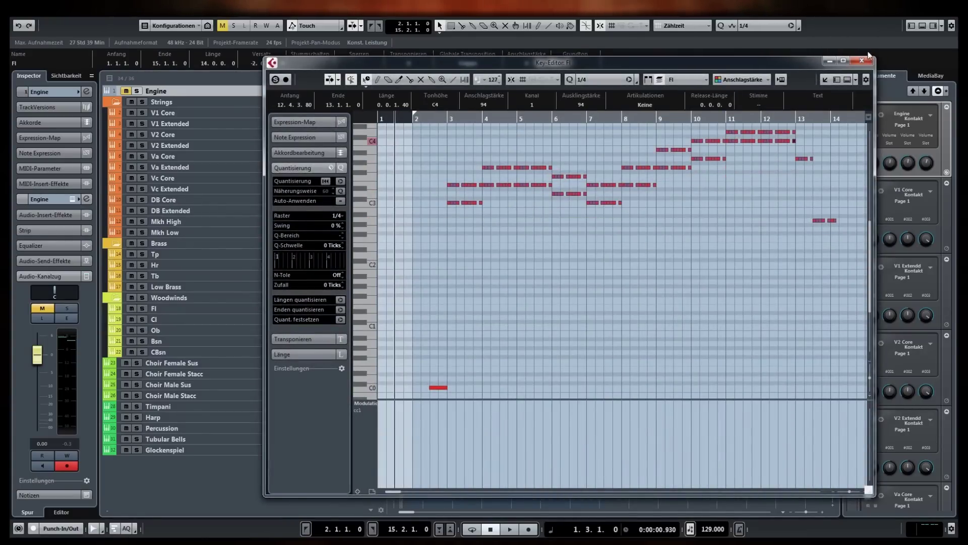
click(861, 60)
Check the notes of the Cl and Ob clips and play back the expanded arrangement
double_click(441, 319)
key(Return)
key(Down)
key(Return)
key(Return)
click(478, 355)
key(space)
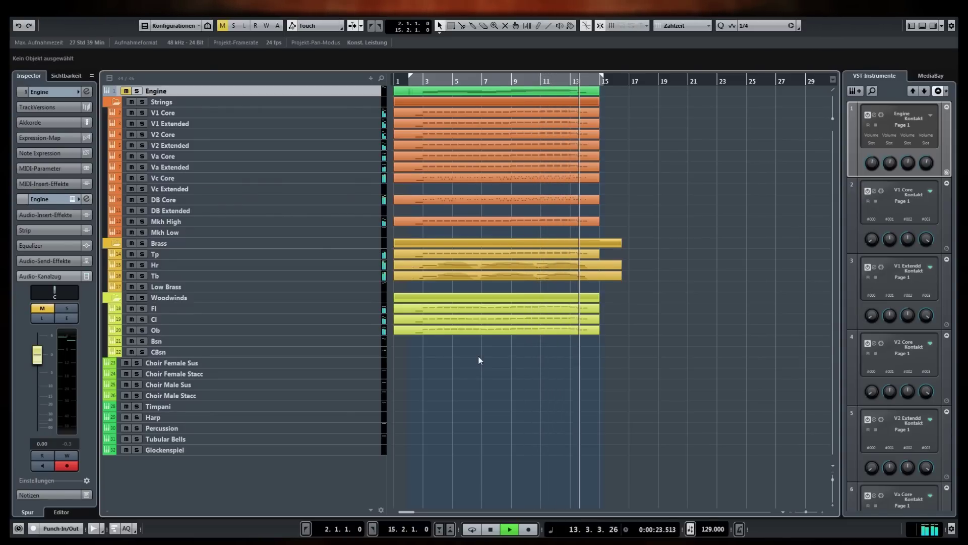
key(space)
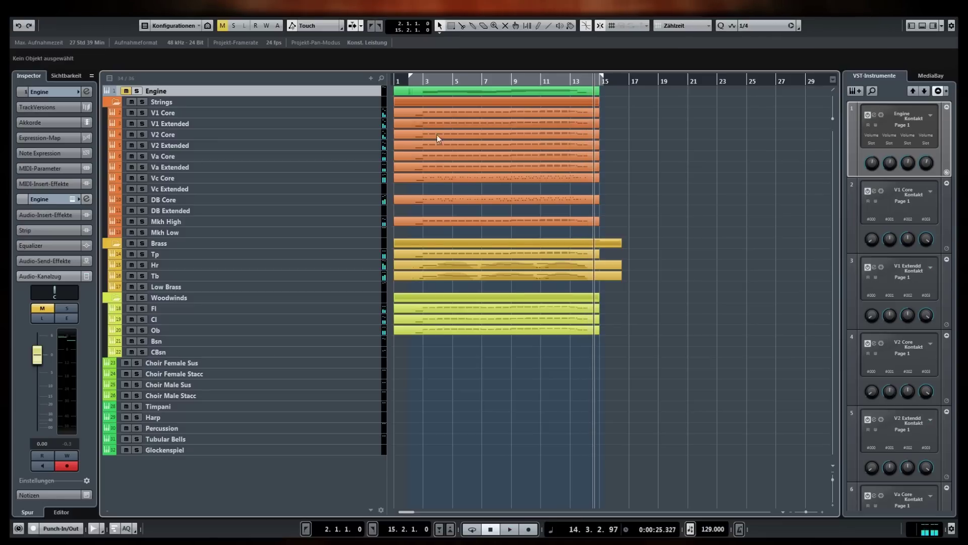
Copy the Mkh Low clip onto the Timpani track and check its notes
key(Home)
drag(426, 232, 423, 406)
double_click(423, 406)
key(space)
key(Escape)
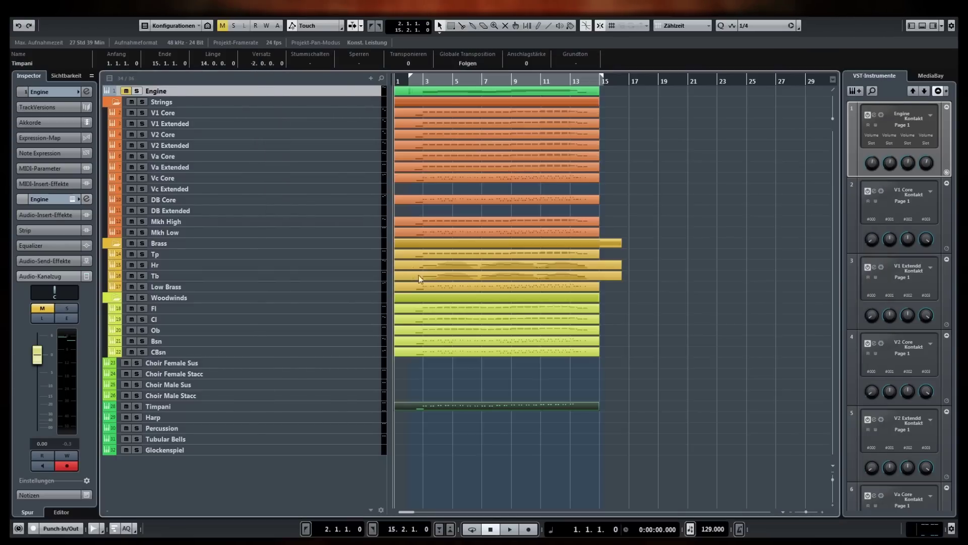
Play the arrangement from the start and inspect the Low Brass clip's notes during playback
key(space)
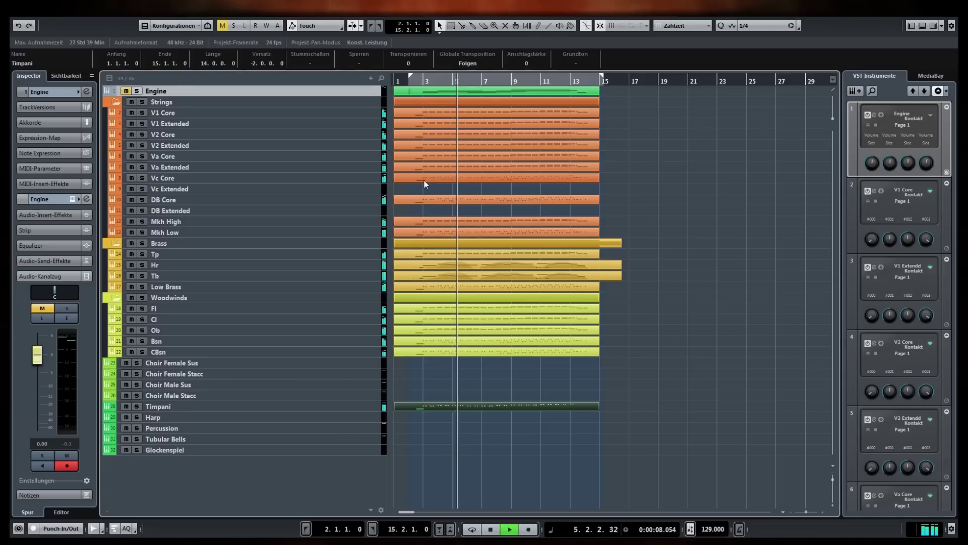
double_click(521, 284)
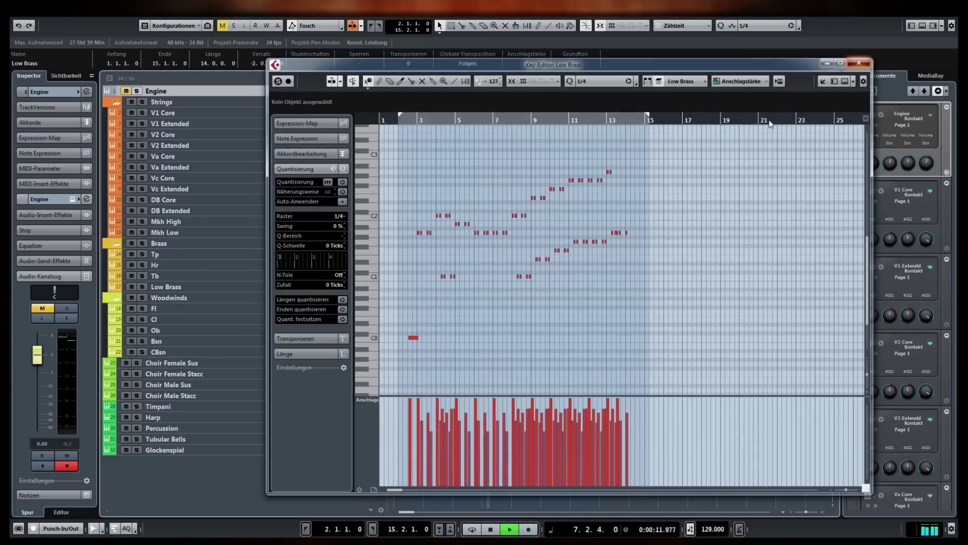
key(Return)
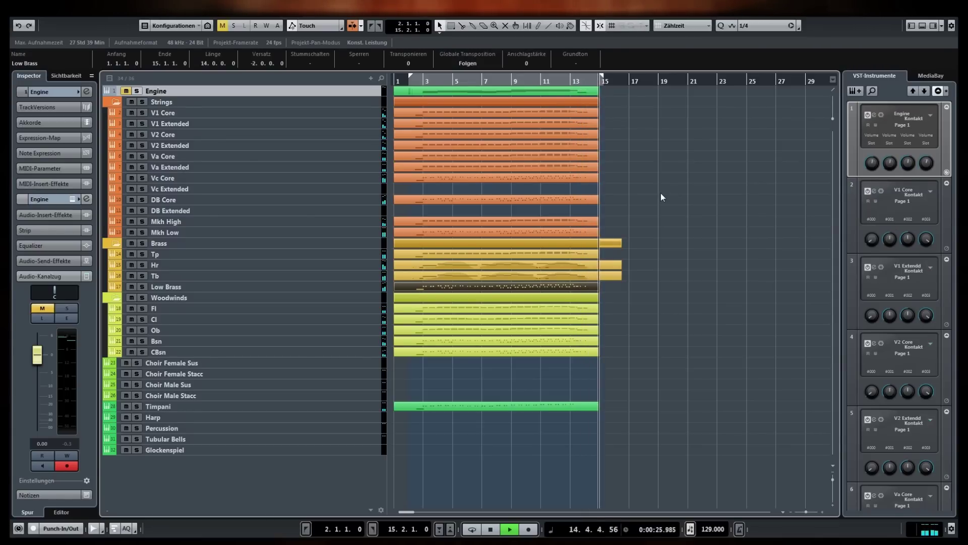
key(space)
Copy the V1 Core clip onto the Choir Female Stacc track and open its notes around bar 4 for editing
drag(429, 116, 403, 373)
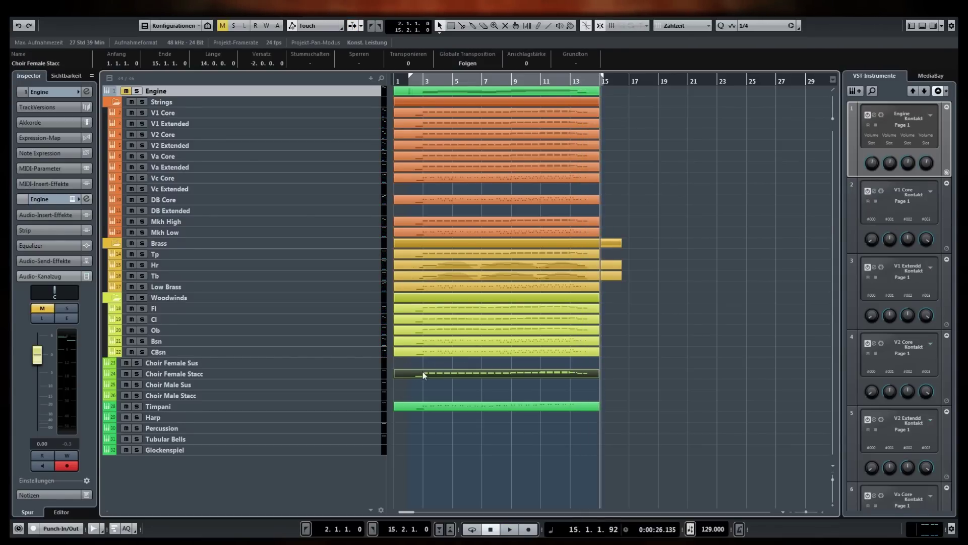
double_click(426, 375)
scroll(507, 235, up, 2)
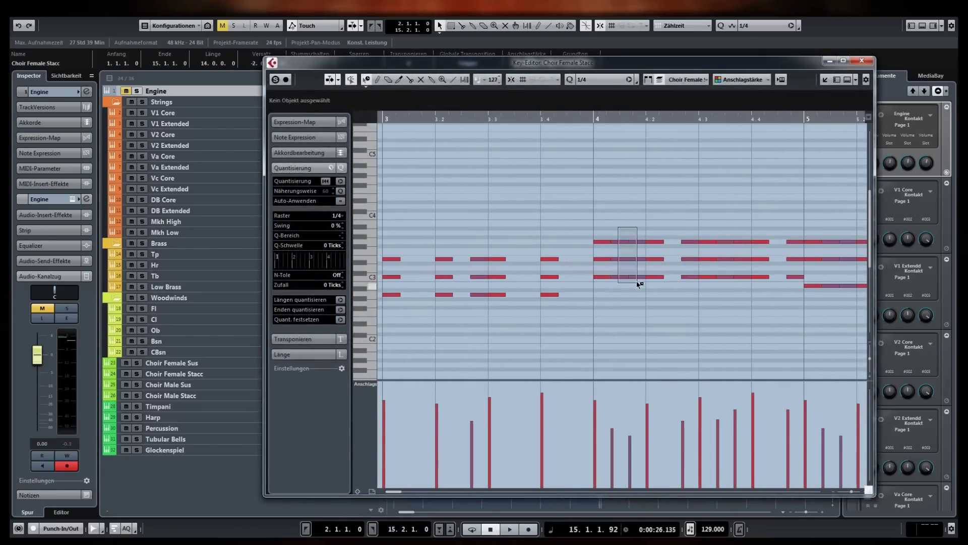
scroll(797, 277, up, 2)
Delete the extra in-between chord notes of the Choir Female Stacc clip from bar 4 onwards to match the rhythm of bar 3
drag(539, 230, 625, 290)
key(Delete)
drag(649, 241, 662, 287)
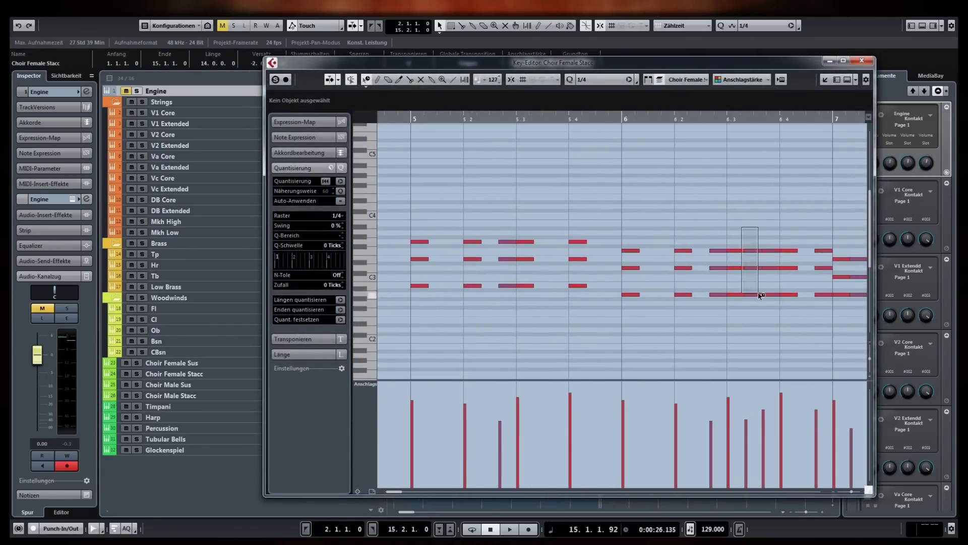
drag(761, 295, 760, 295)
key(Delete)
scroll(648, 226, right, 3)
drag(648, 225, 649, 312)
scroll(803, 249, right, 3)
drag(716, 223, 731, 281)
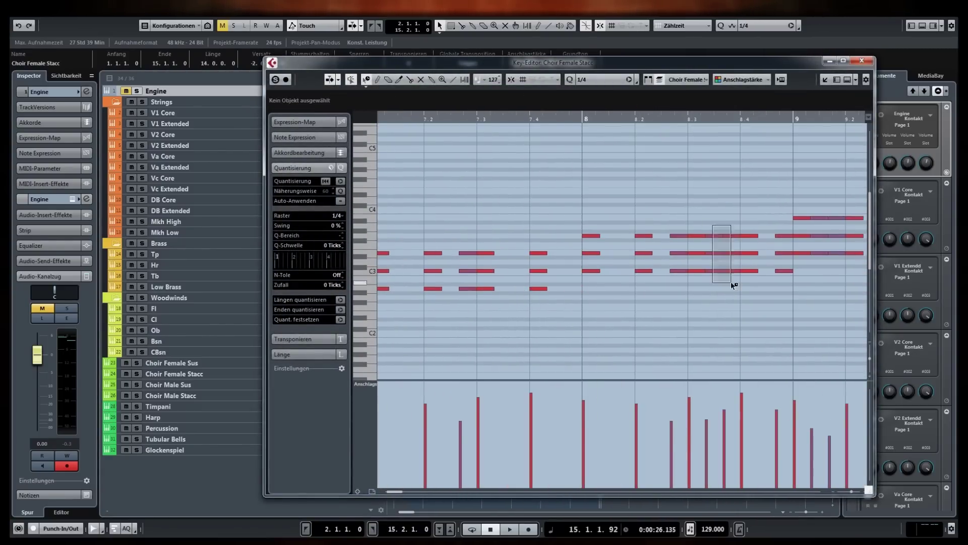
key(Delete)
scroll(731, 282, right, 3)
drag(558, 210, 586, 274)
key(Delete)
scroll(586, 275, right, 3)
drag(497, 262, 506, 288)
key(Delete)
drag(619, 225, 642, 281)
key(Delete)
scroll(642, 280, right, 3)
drag(536, 224, 547, 287)
key(Delete)
scroll(546, 288, right, 3)
drag(634, 240, 650, 297)
key(Delete)
scroll(650, 297, right, 3)
drag(555, 269, 584, 292)
key(Delete)
click(711, 335)
click(767, 335)
key(Escape)
Draw a rising and falling run of short keyswitch notes starting at C0 beneath the Choir Female Stacc chords in bars 3 and 4
double_click(438, 373)
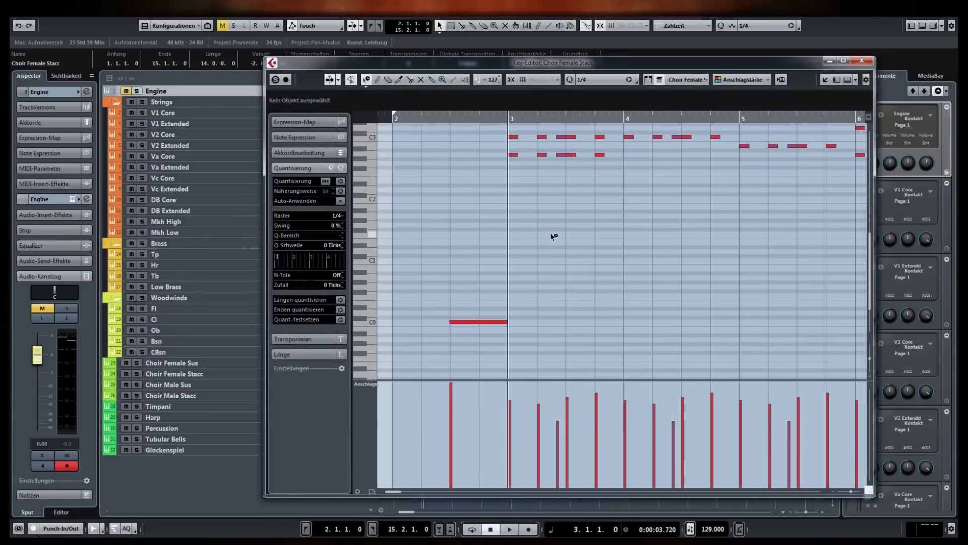
click(482, 344)
click(511, 339)
click(530, 330)
click(542, 317)
click(572, 313)
click(600, 311)
click(626, 313)
click(644, 318)
click(657, 329)
click(686, 320)
Duplicate the keyswitch run every two bars up to the end of bar 14 in the Choir Female Stacc clip
key(1)
key(ctrl+a)
scroll(485, 289, up, 4)
scroll(484, 289, down, 4)
key(ctrl+d)
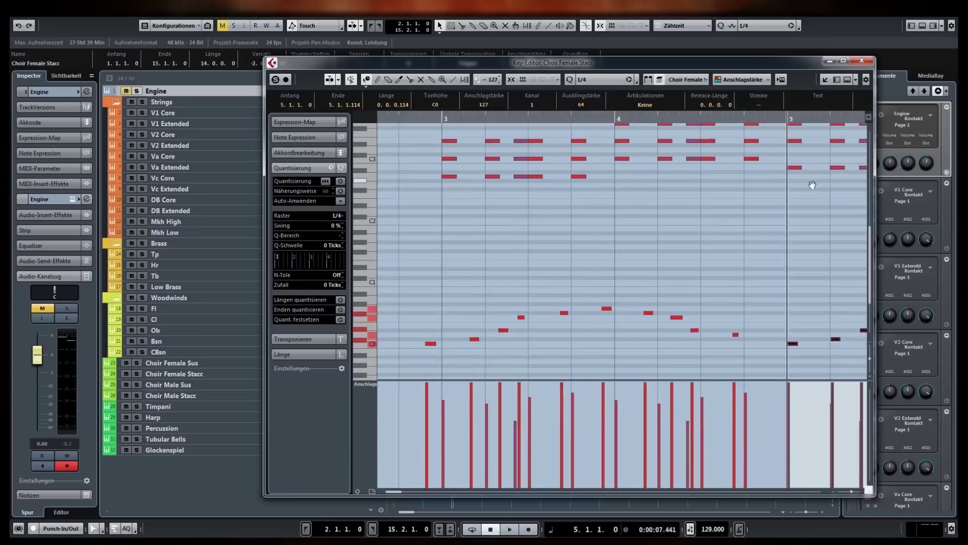
click(701, 117)
key(ctrl+d)
key(ctrl+d)
key(ctrl+d)
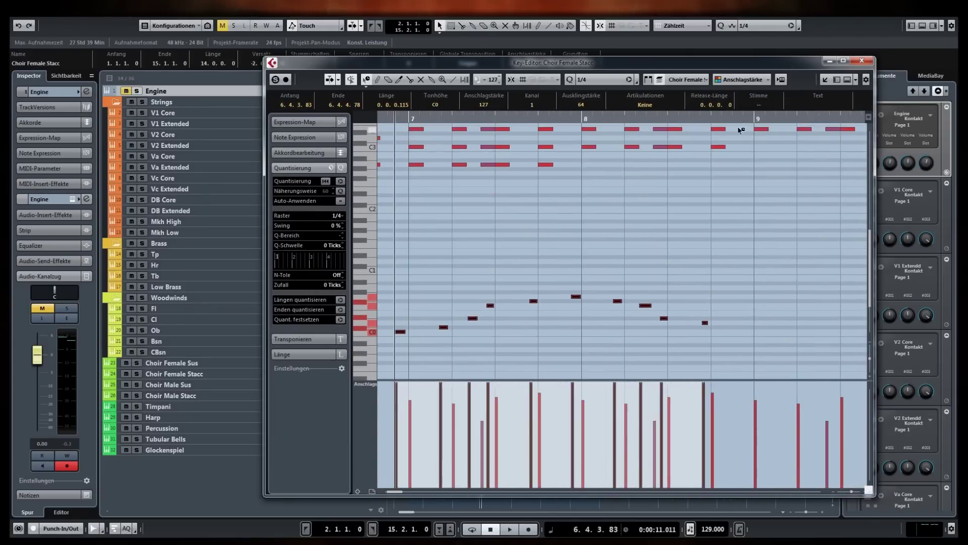
scroll(685, 322, down, 3)
scroll(630, 219, up, 4)
scroll(631, 219, down, 4)
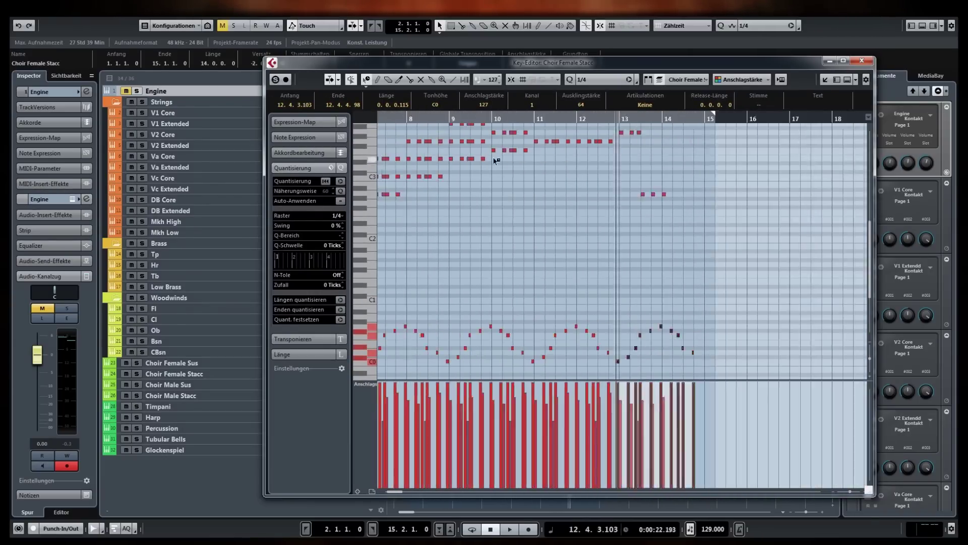
key(Return)
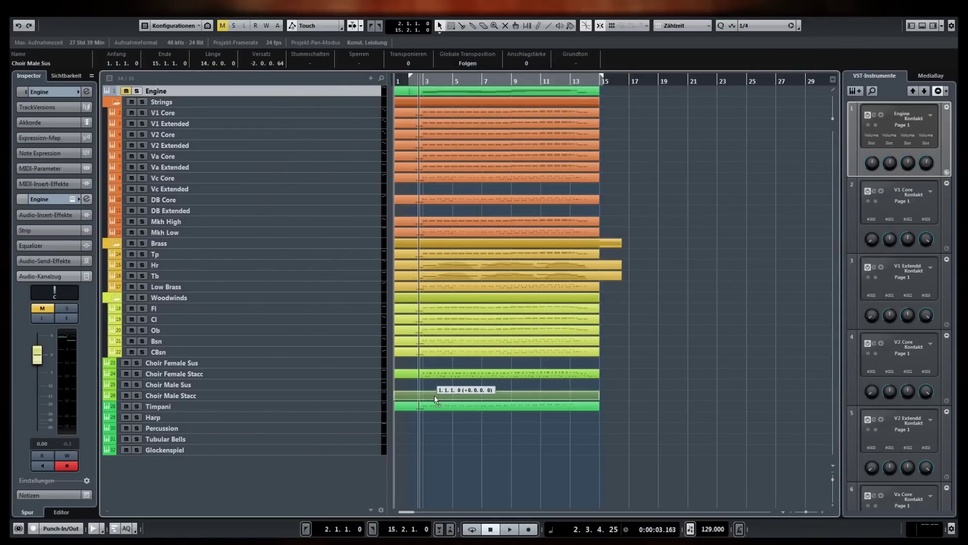
Copy the Choir Female Stacc clip to the Choir Male Stacc track, check its notes and play back the arrangement with both choirs
double_click(442, 374)
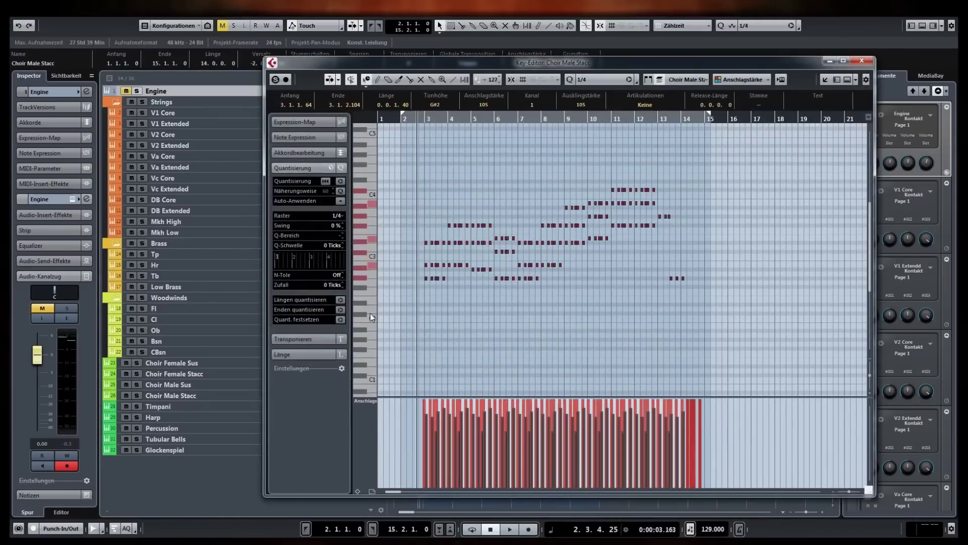
click(862, 61)
click(413, 81)
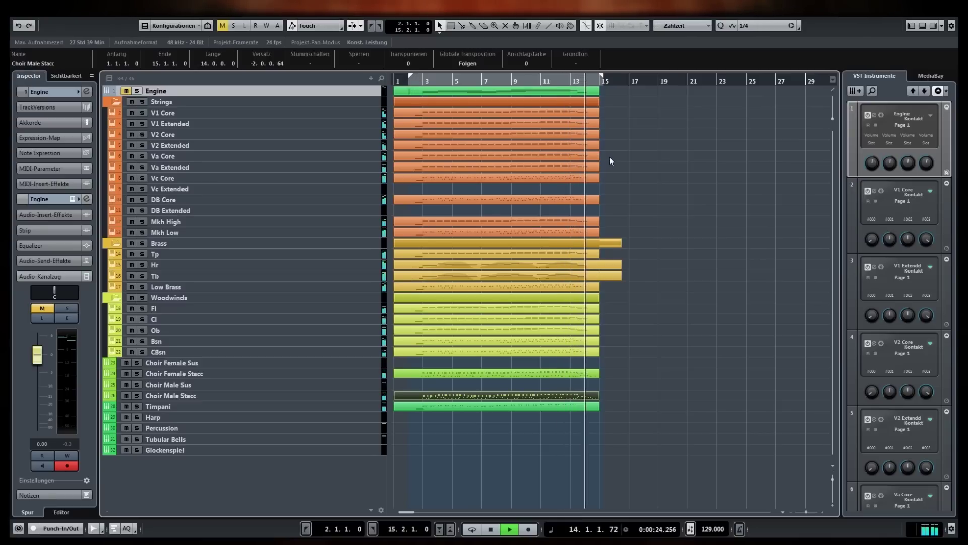
key(space)
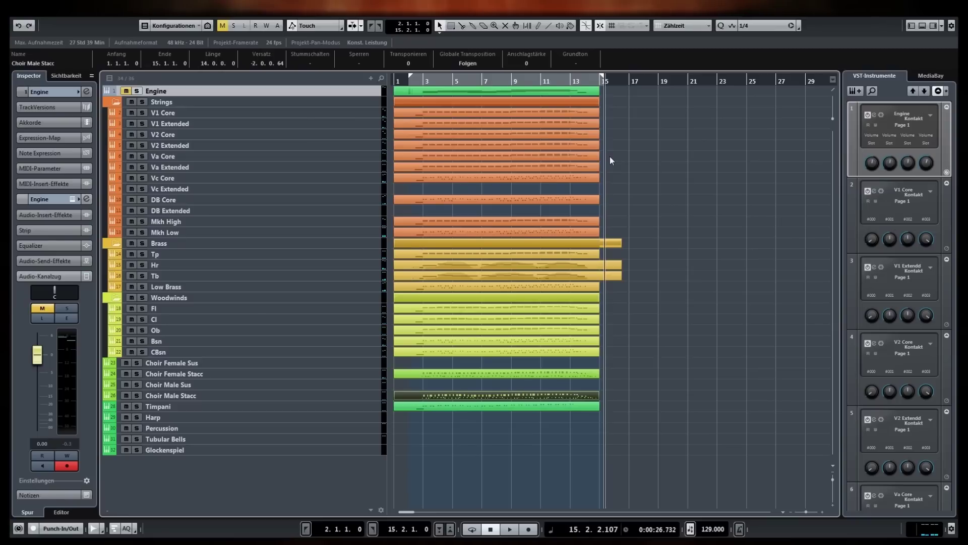
Shorten the overhanging Hr and Tb clips to the end of the arrangement and play the finished version through
drag(612, 161, 608, 283)
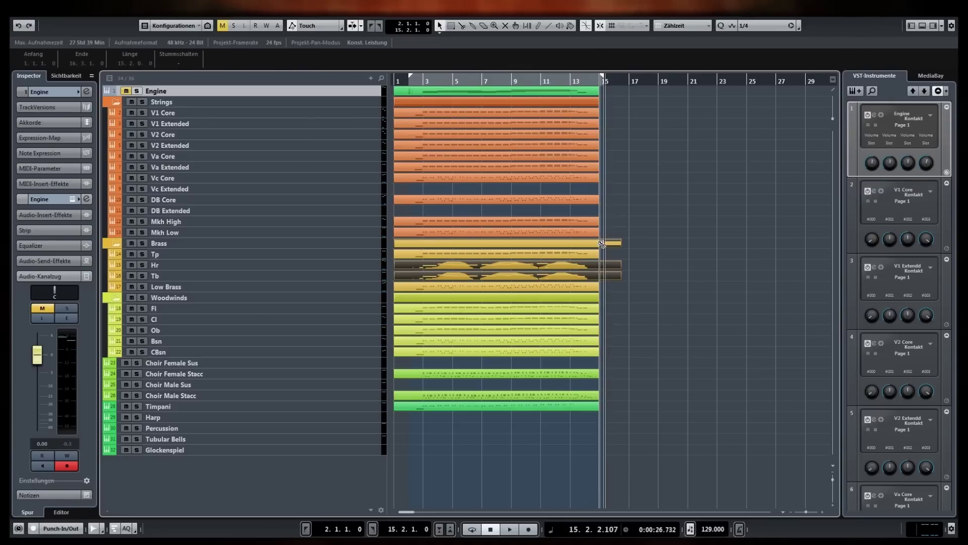
click(615, 271)
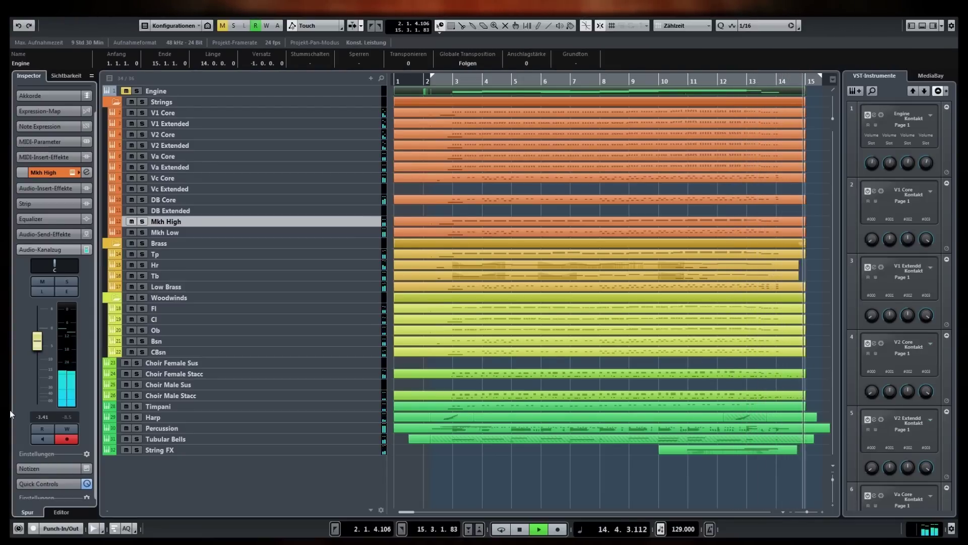
key(space)
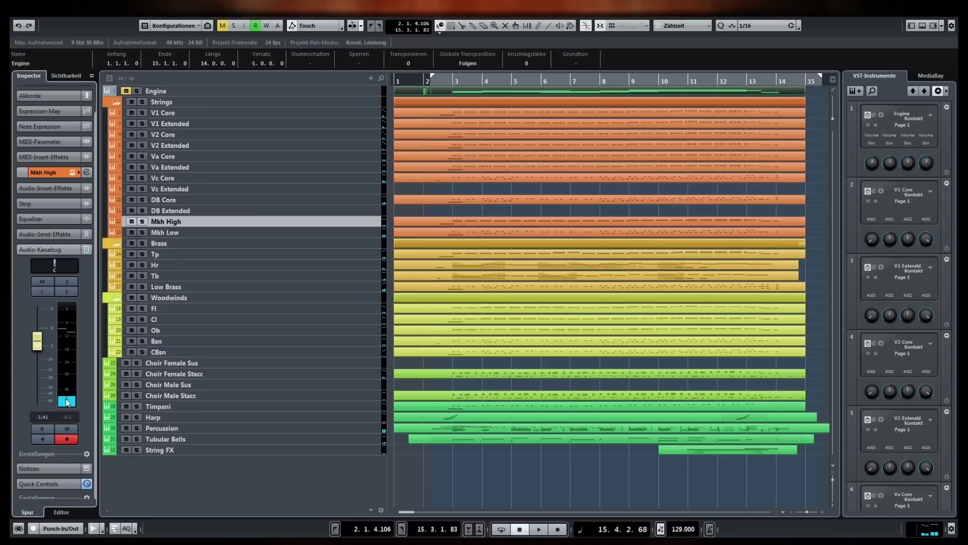